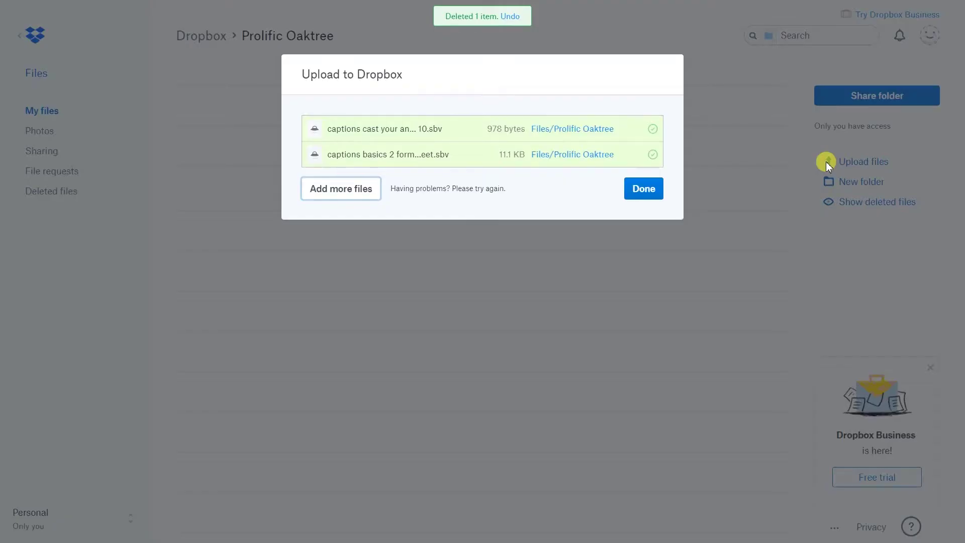
Upload 'captions basics 1 create a spreasheet.sbv' into the Prolific Oaktree folder
{"action": "left_click", "coordinate": [364, 190]}
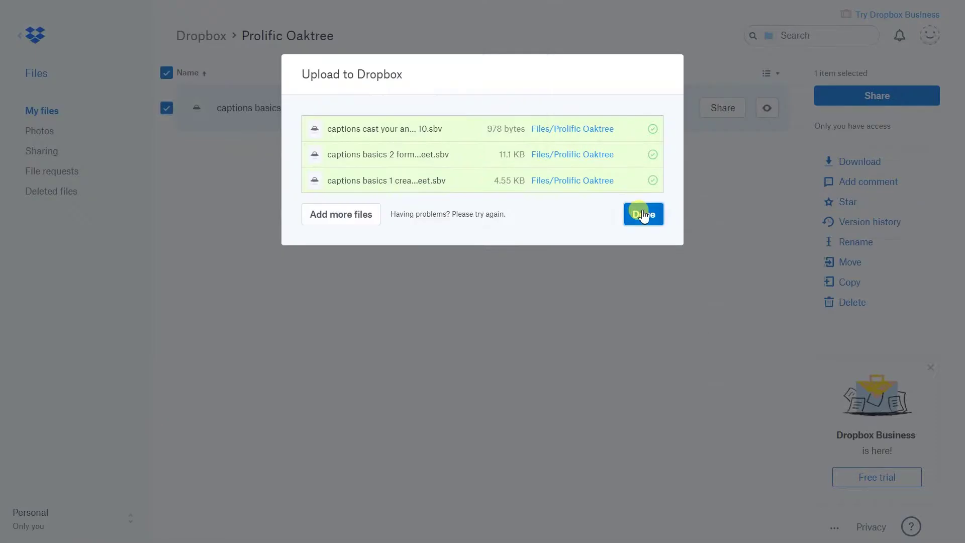
{"action": "left_click", "coordinate": [643, 215]}
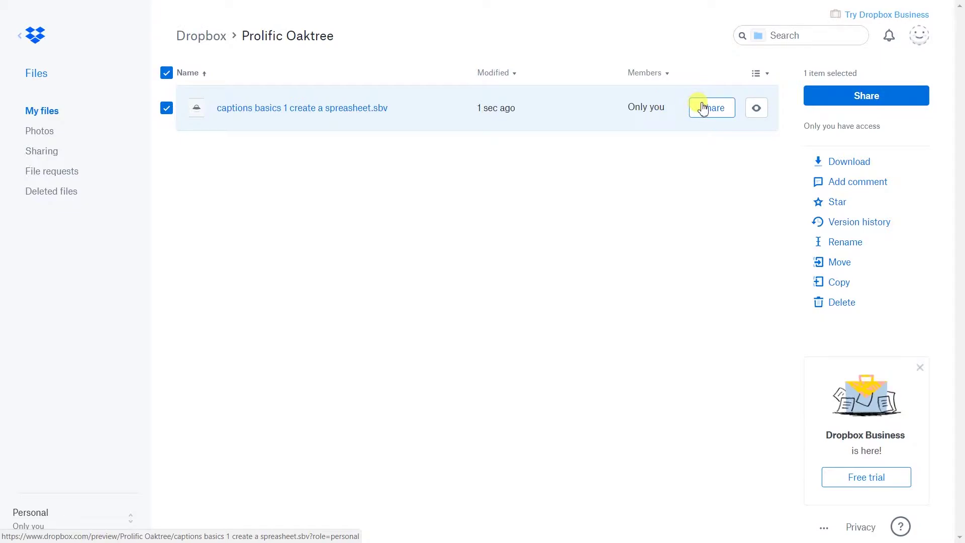
Create a view-only share link for the caption file and bring up its link settings
{"action": "left_click", "coordinate": [700, 106]}
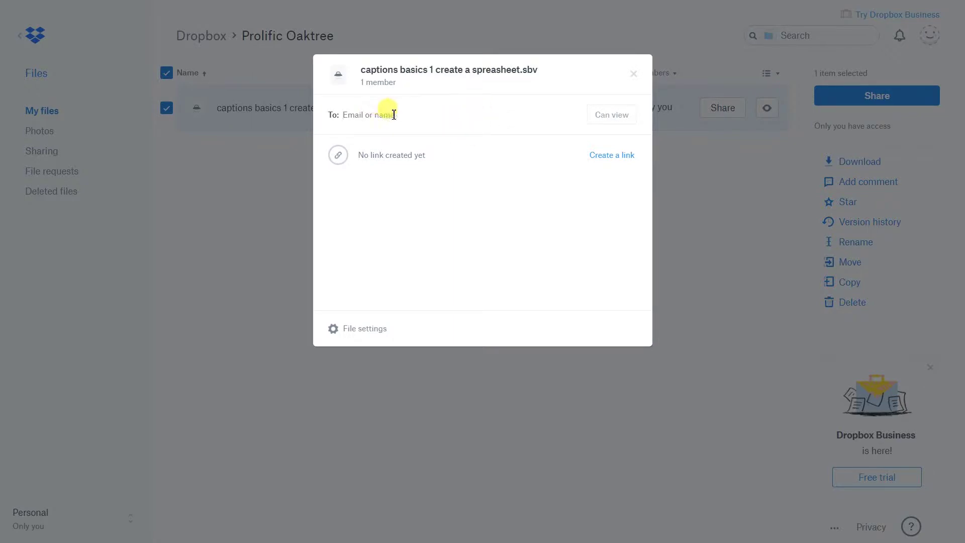
{"action": "left_click", "coordinate": [609, 156]}
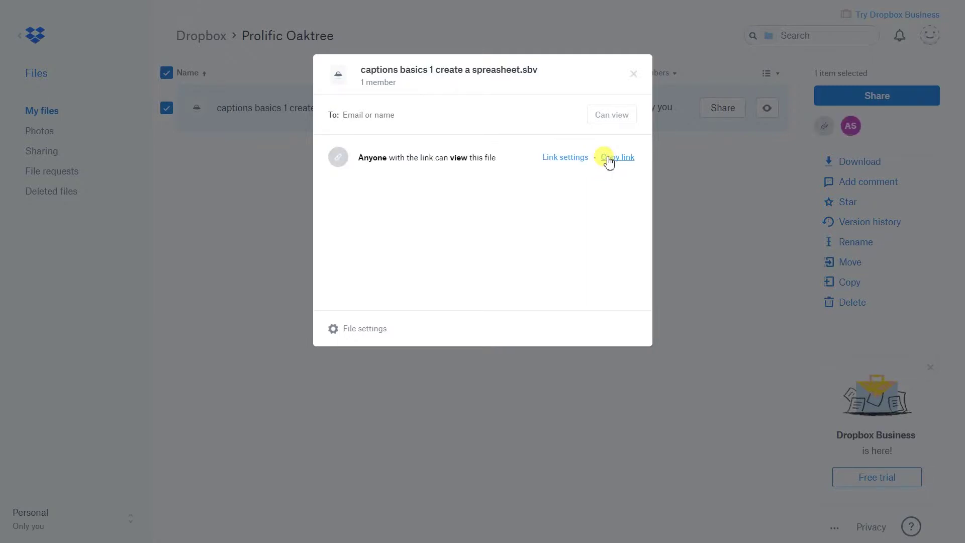
{"action": "left_click", "coordinate": [577, 158]}
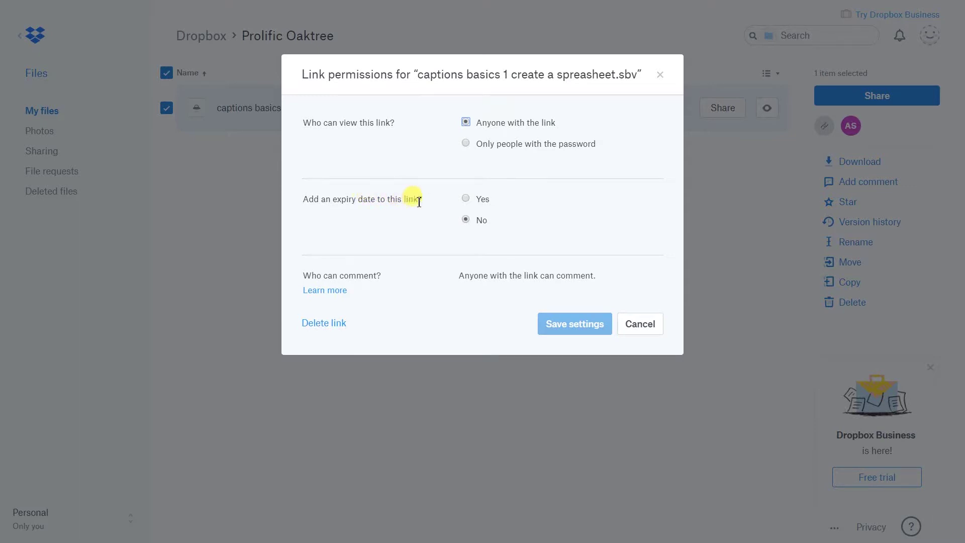
Turn on a link expiry date and choose 7 days
{"action": "left_click", "coordinate": [466, 199]}
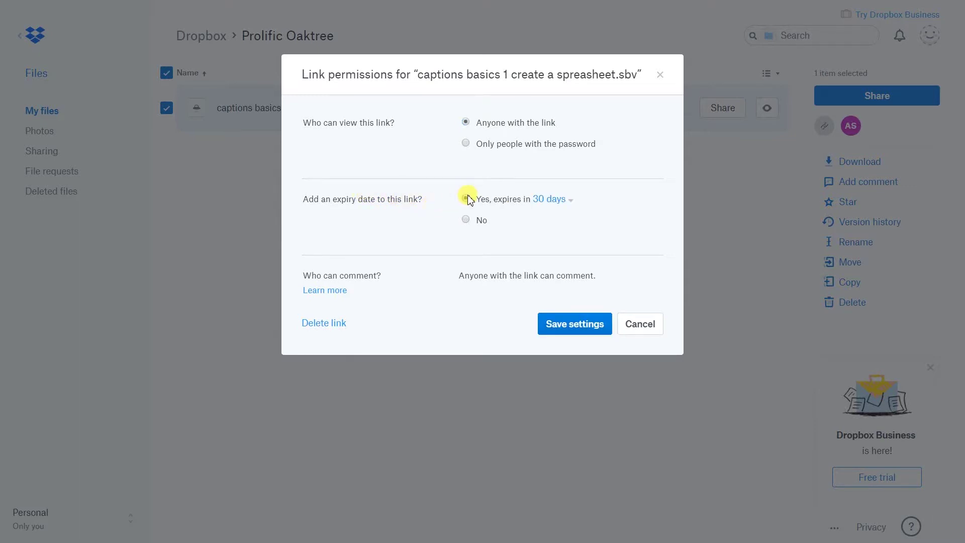
{"action": "left_click", "coordinate": [545, 201]}
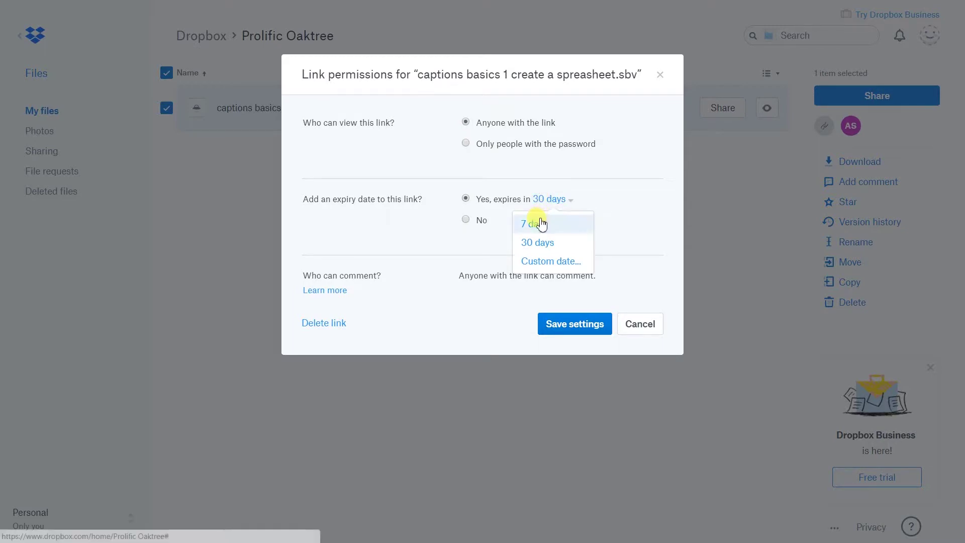
{"action": "left_click", "coordinate": [538, 223]}
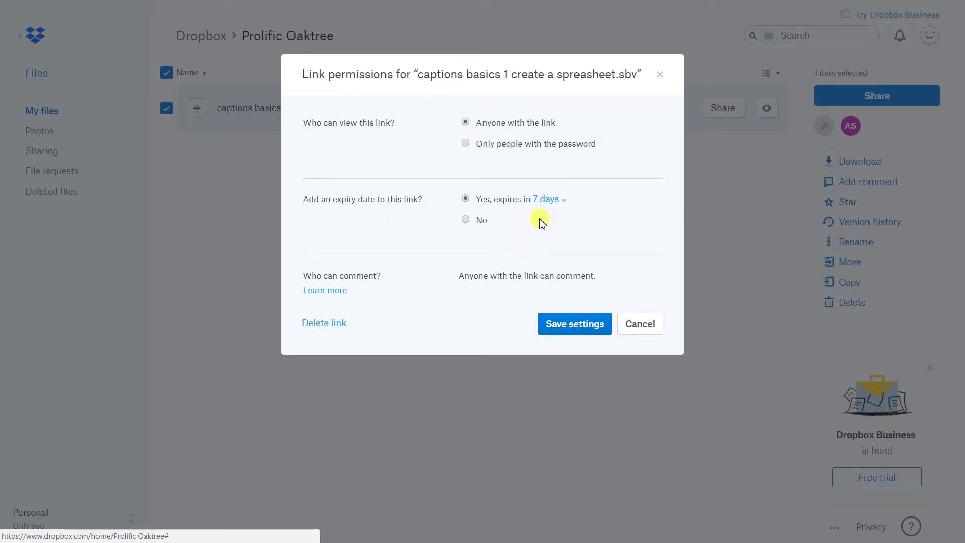
Save the 7-day expiry setting and copy the caption file's link address
{"action": "left_click", "coordinate": [572, 325]}
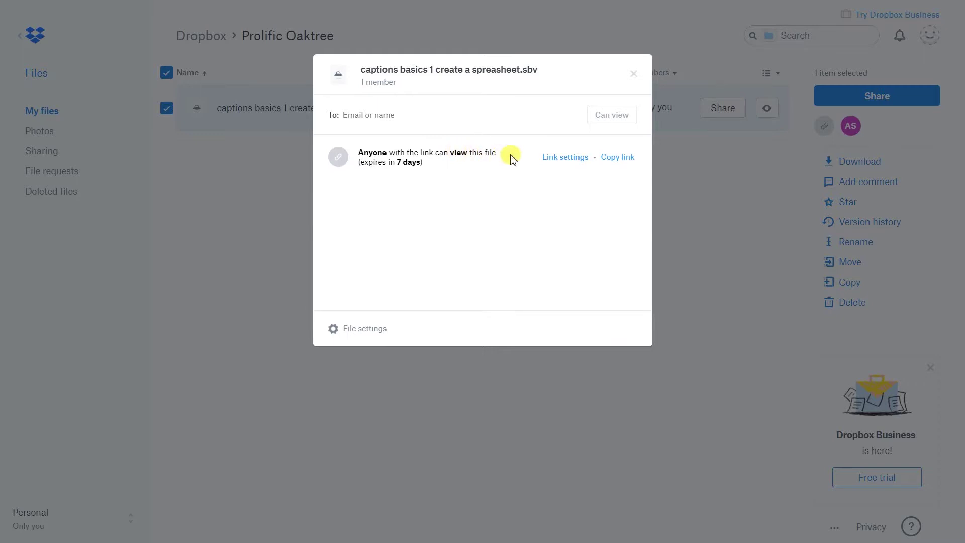
{"action": "left_click", "coordinate": [616, 159]}
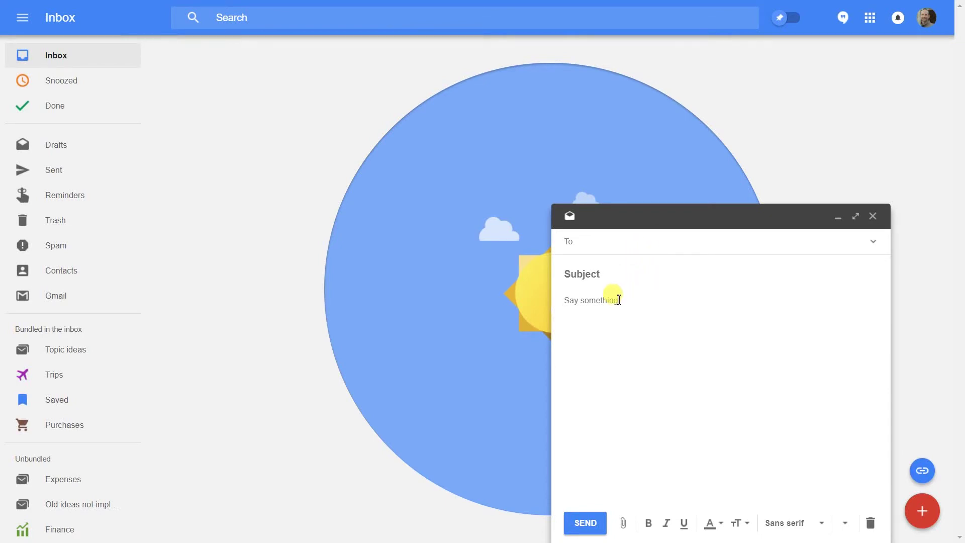
Paste the Dropbox link into the email body and select the whole URL
{"action": "key", "text": "ctrl+v"}
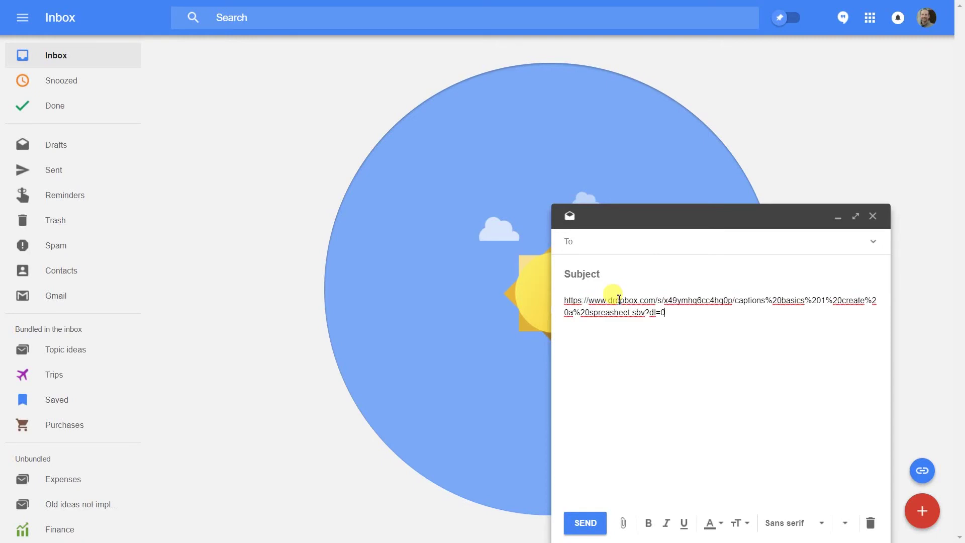
{"action": "key", "text": "shift+Up"}
{"action": "key", "text": "ctrl+shift+Left"}
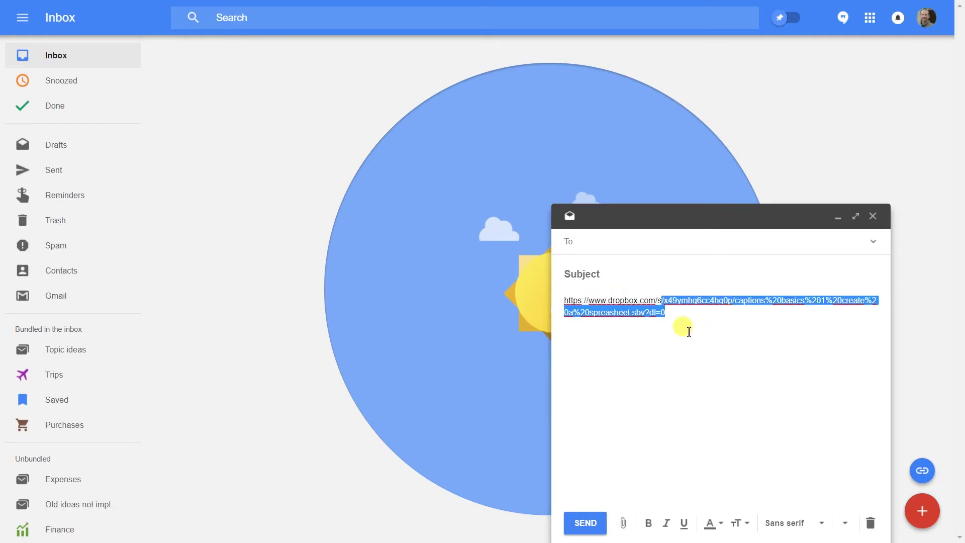
{"action": "key", "text": "ctrl+shift+Left"}
{"action": "key", "text": "ctrl+shift+Left"}
{"action": "key", "text": "ctrl+shift+Left"}
{"action": "key", "text": "ctrl+shift+Left"}
{"action": "key", "text": "ctrl+shift+Left"}
{"action": "key", "text": "ctrl+shift+Left"}
{"action": "key", "text": "ctrl+shift+Left"}
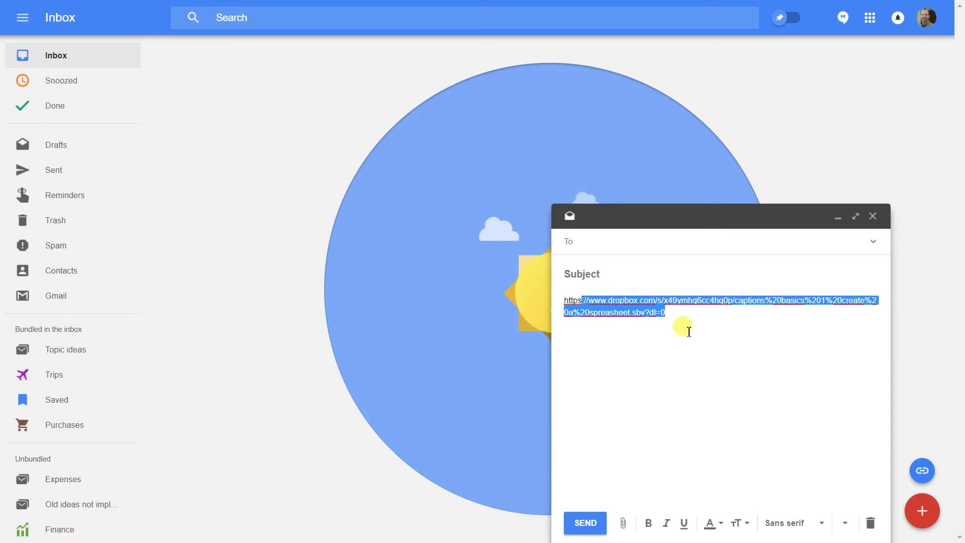
{"action": "key", "text": "ctrl+shift+Left"}
{"action": "key", "text": "ctrl+shift+Left"}
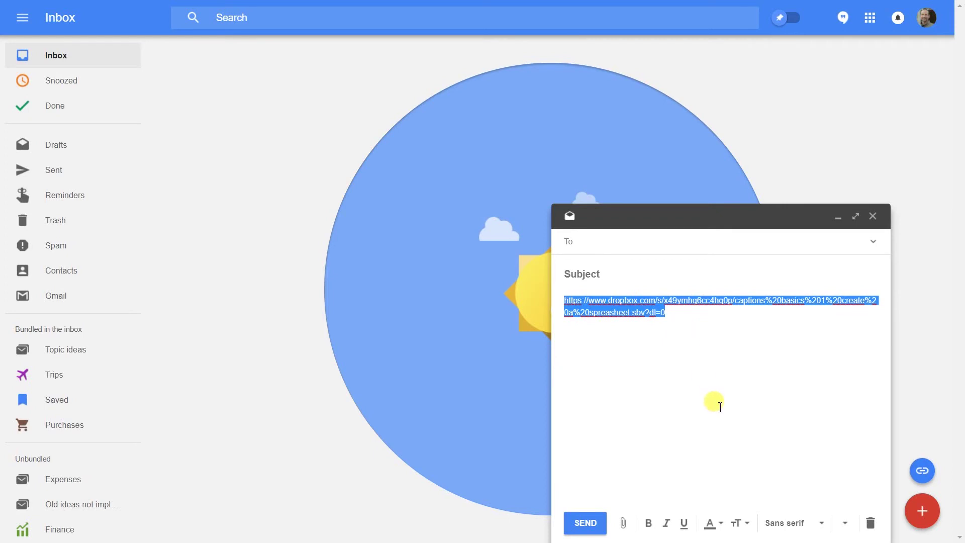
Turn the selected Dropbox URL into a hyperlink that targets that same URL
{"action": "left_click", "coordinate": [843, 523]}
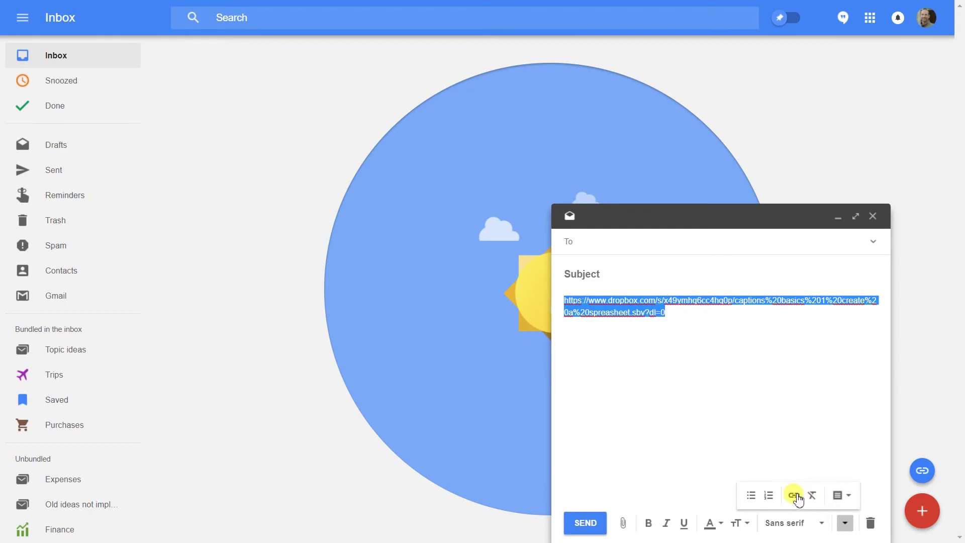
{"action": "left_click", "coordinate": [795, 496]}
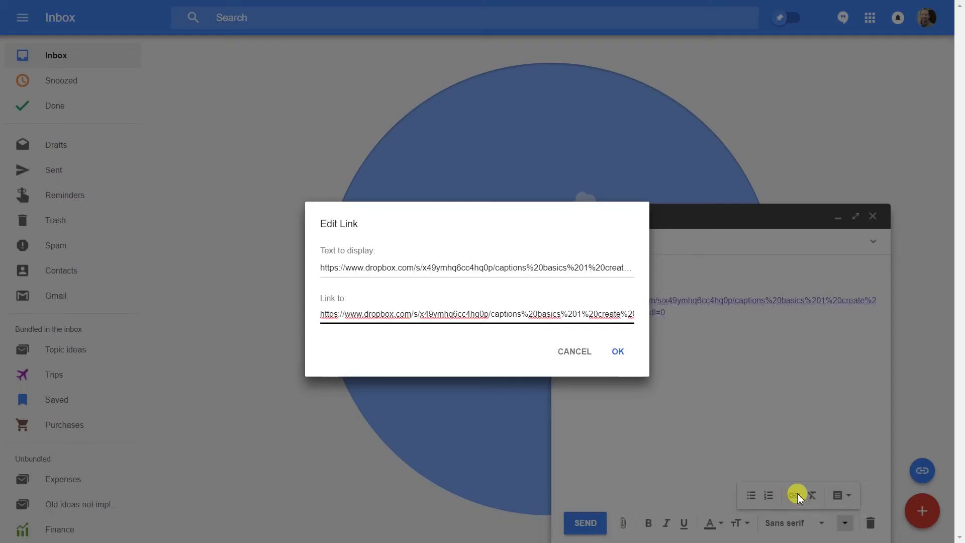
{"action": "left_click", "coordinate": [616, 352]}
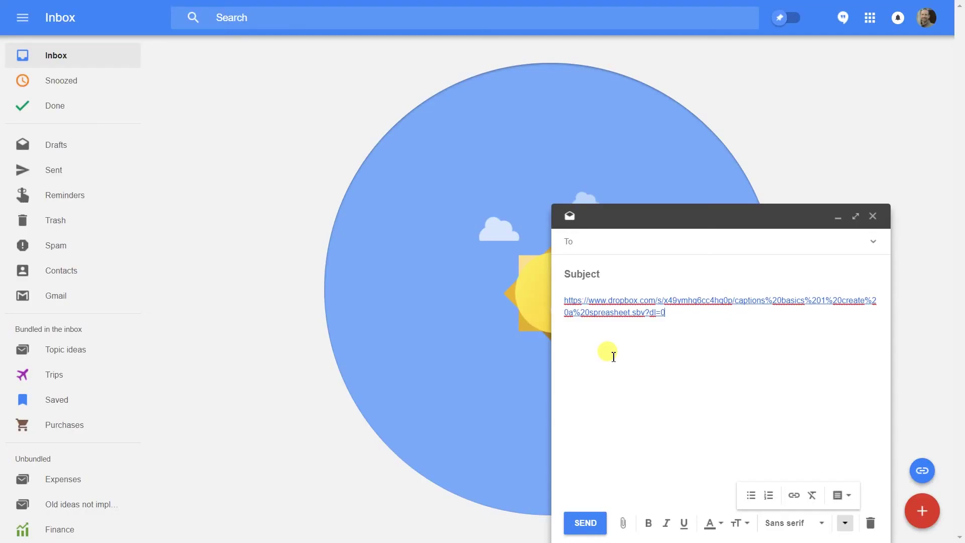